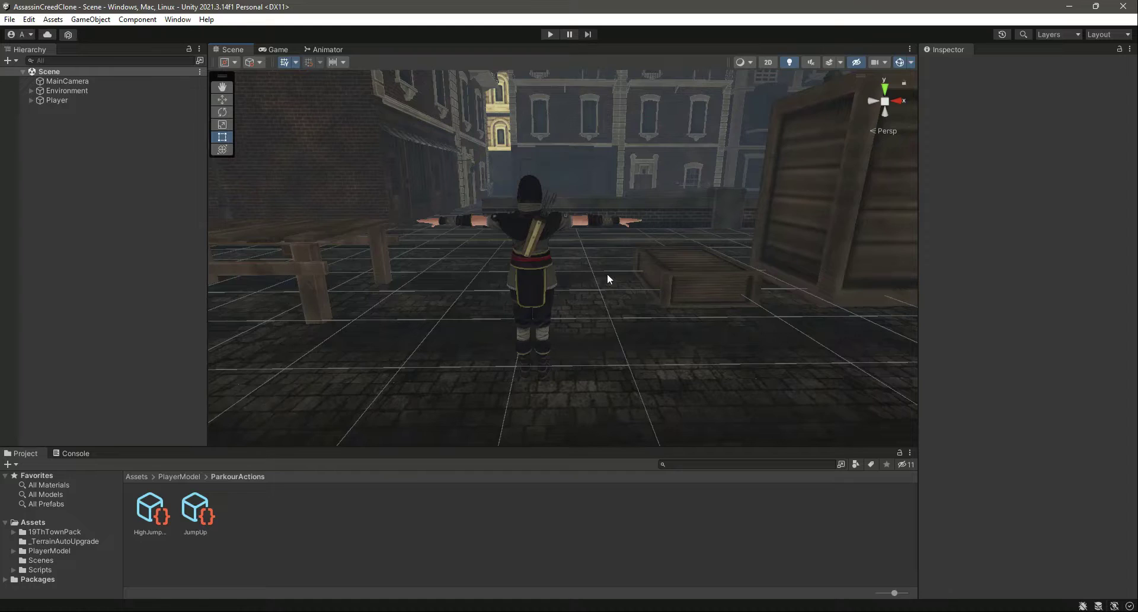
# Orbit the Scene view, then open the PlayerModel/Animations folder in the Project window.
pyautogui.moveTo(439, 244); pyautogui.dragTo(34, 219, button='right')
pyautogui.moveTo(735, 300); pyautogui.dragTo(520, 247, button='right')
pyautogui.moveTo(699, 300); pyautogui.dragTo(606, 238, button='right')
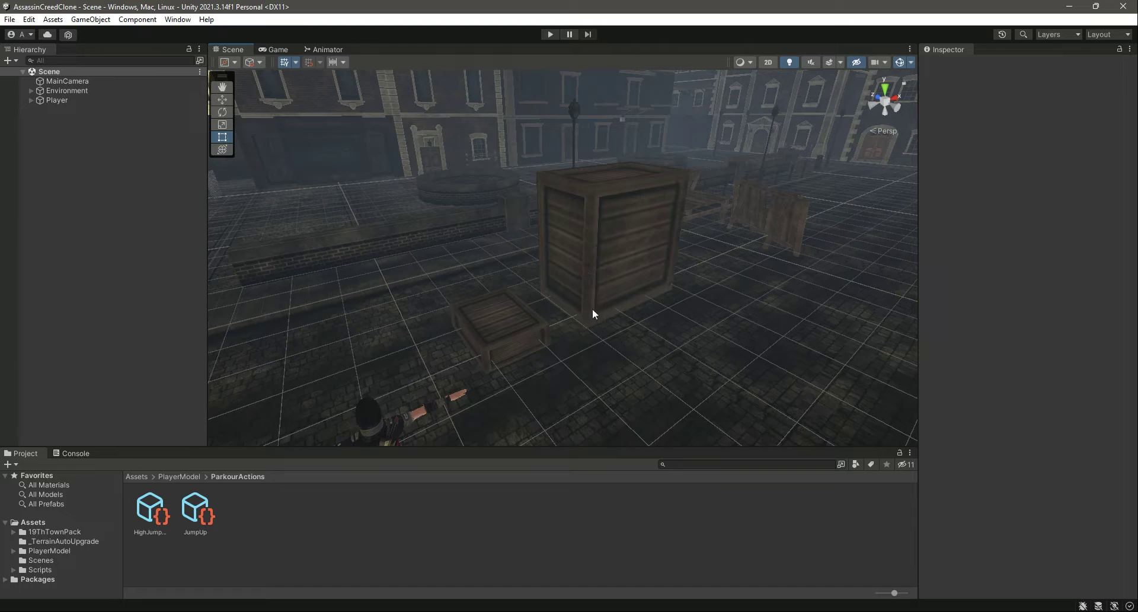
pyautogui.click(45, 551)
pyautogui.doubleClick(151, 511)
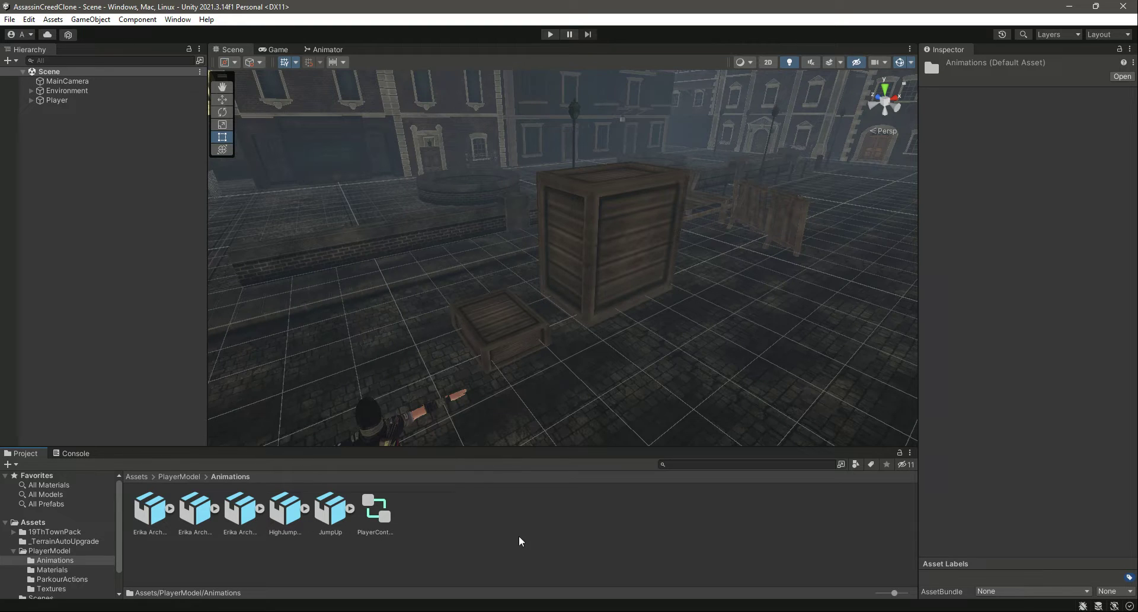
# Download Mixamo's Sprint To Wall Climb as FBX for Unity, without skin, at 30 fps.
pyautogui.hotkey('alt', 'Tab')
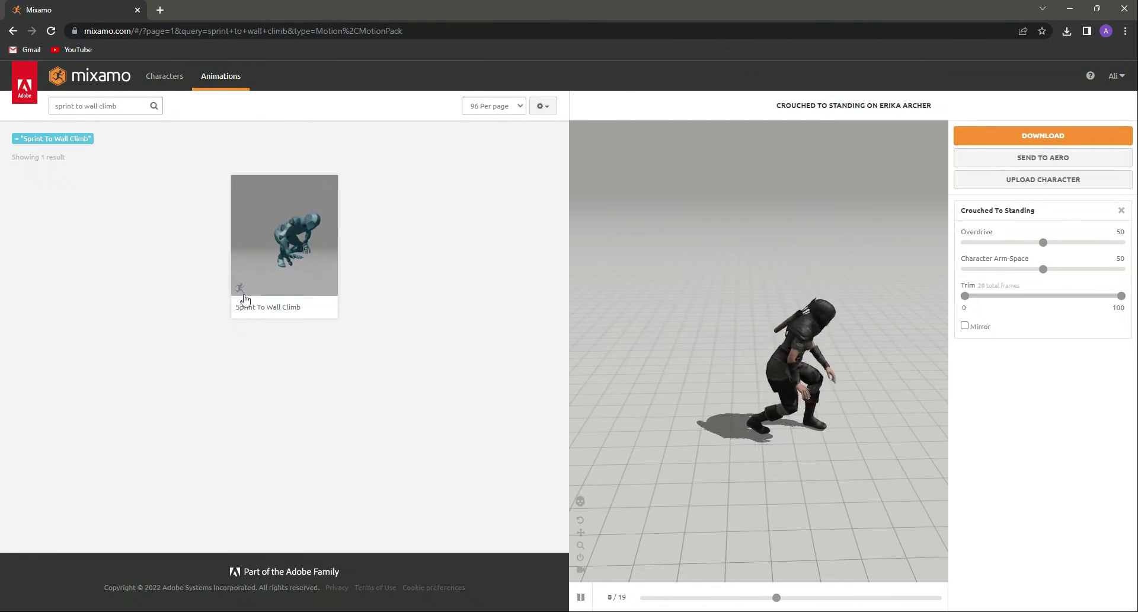
pyautogui.click(287, 283)
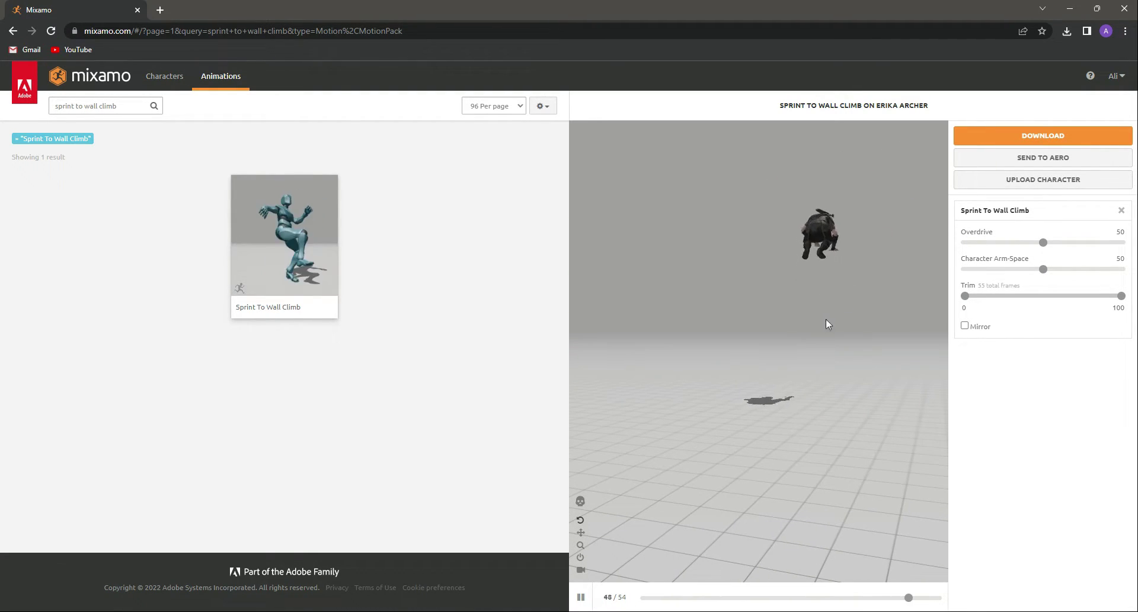
pyautogui.click(1008, 137)
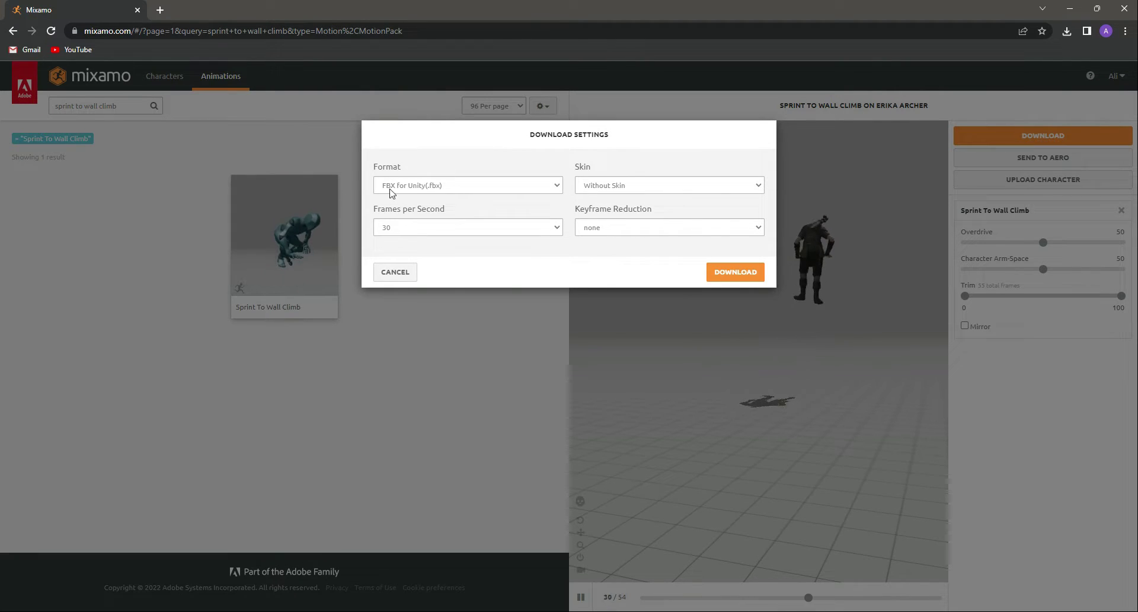
pyautogui.click(751, 272)
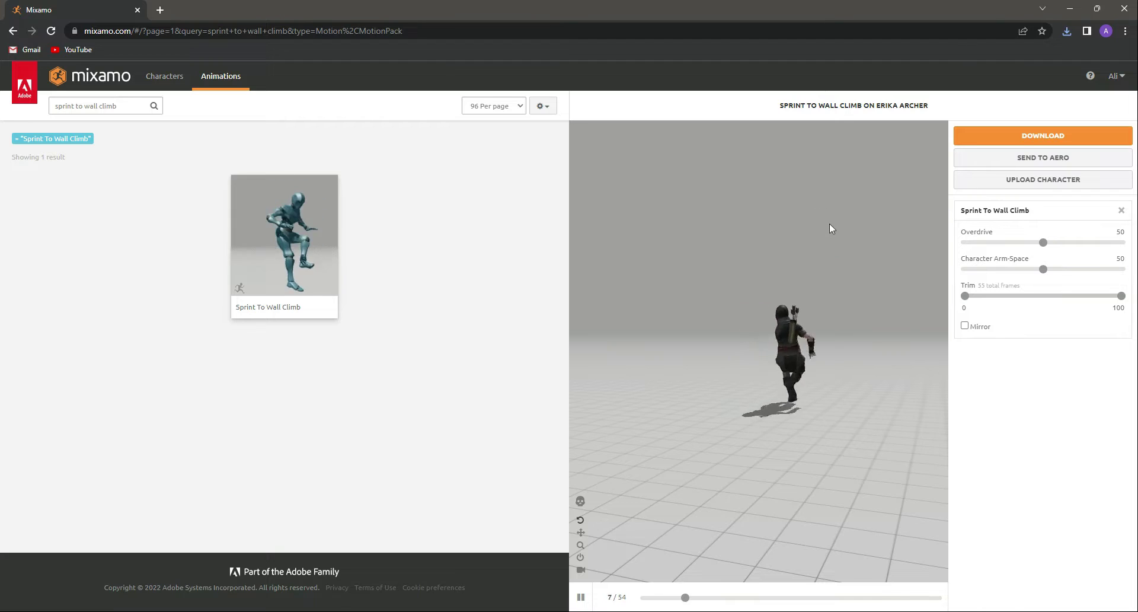
pyautogui.click(130, 111)
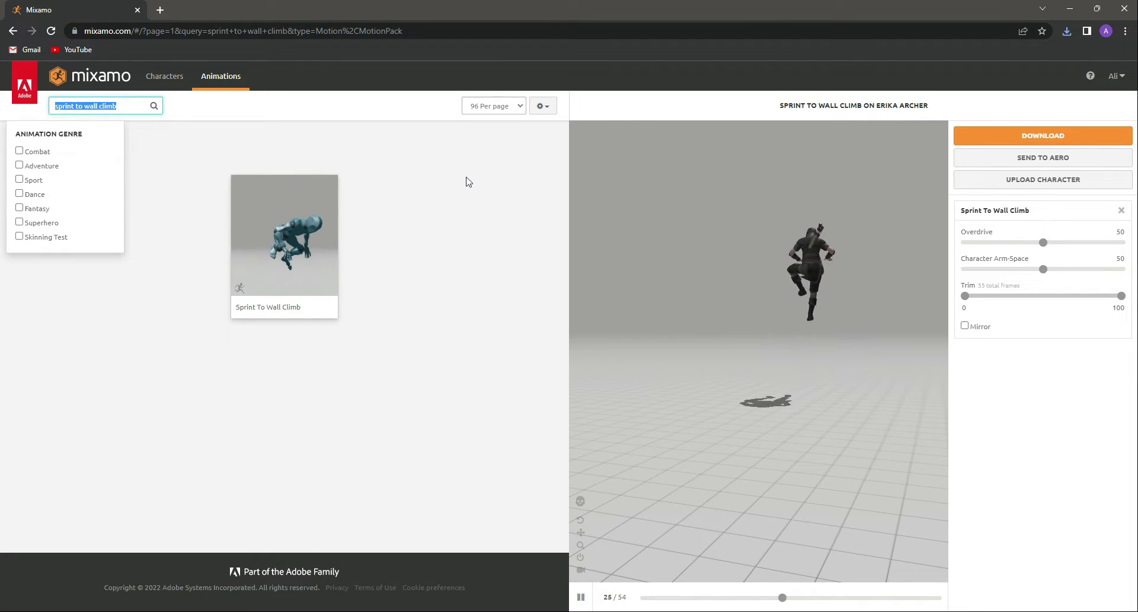
# Search Mixamo for 'crouch to stand' and download Crouched To Standing as FBX without skin.
pyautogui.write('crouc')
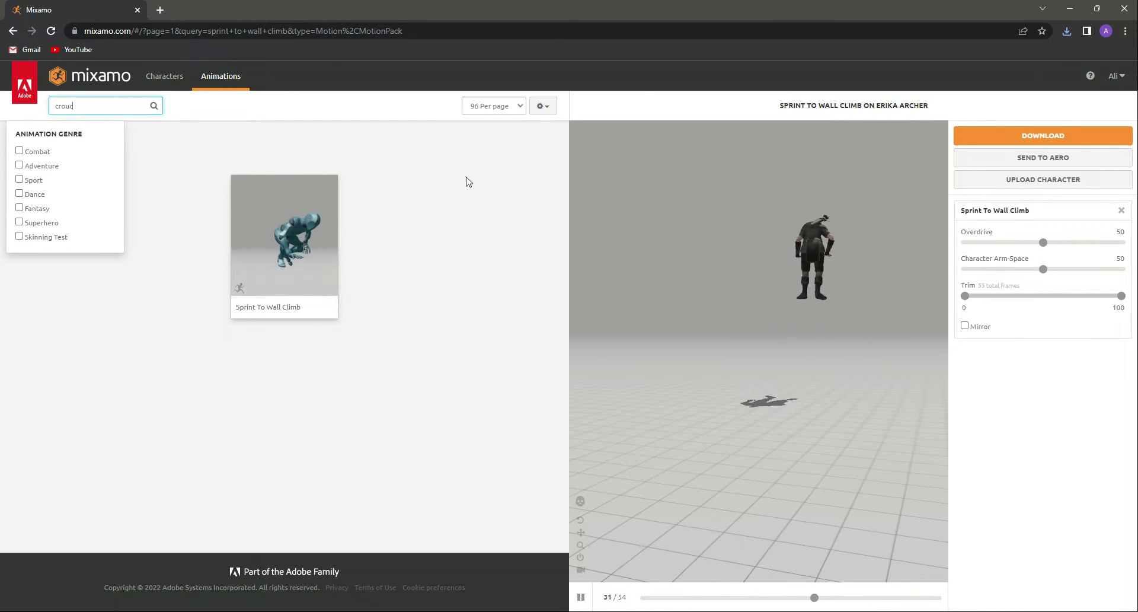
pyautogui.write('h to stand')
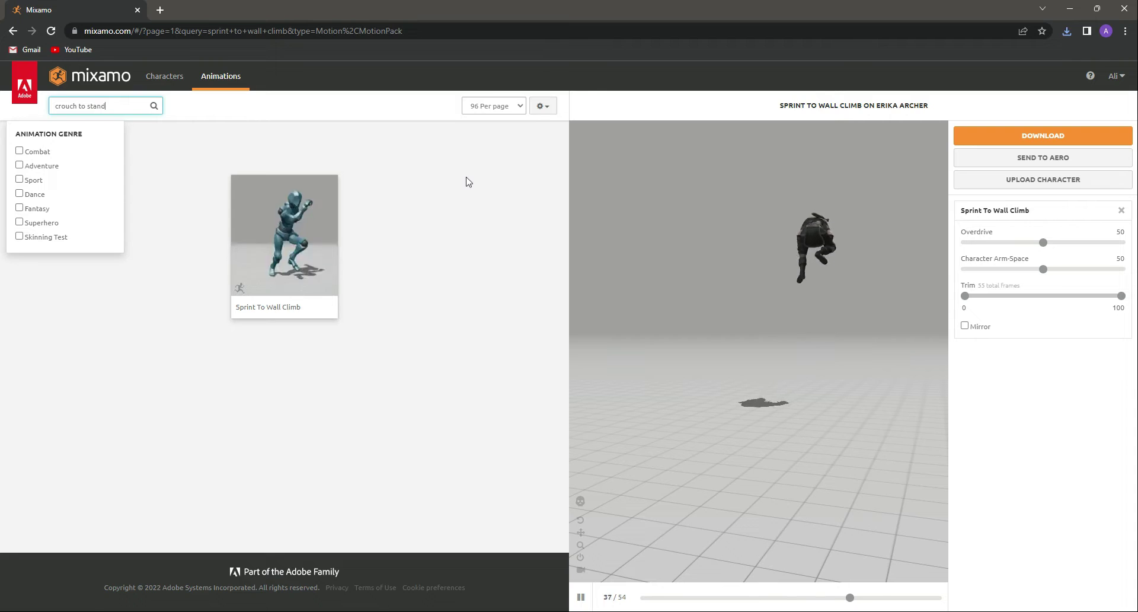
pyautogui.press('Return')
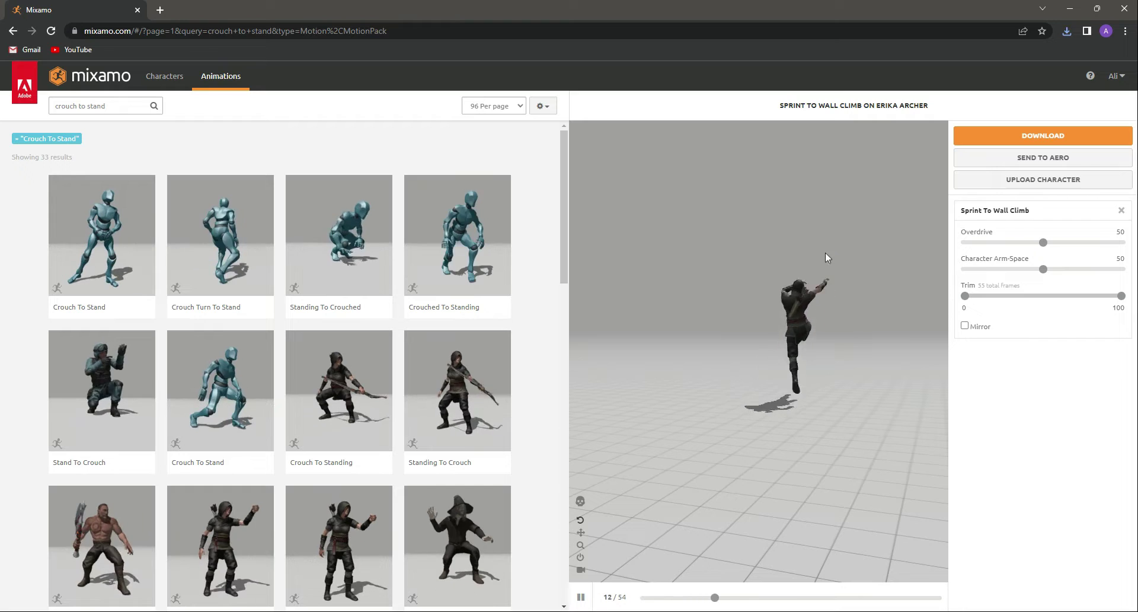
pyautogui.click(449, 253)
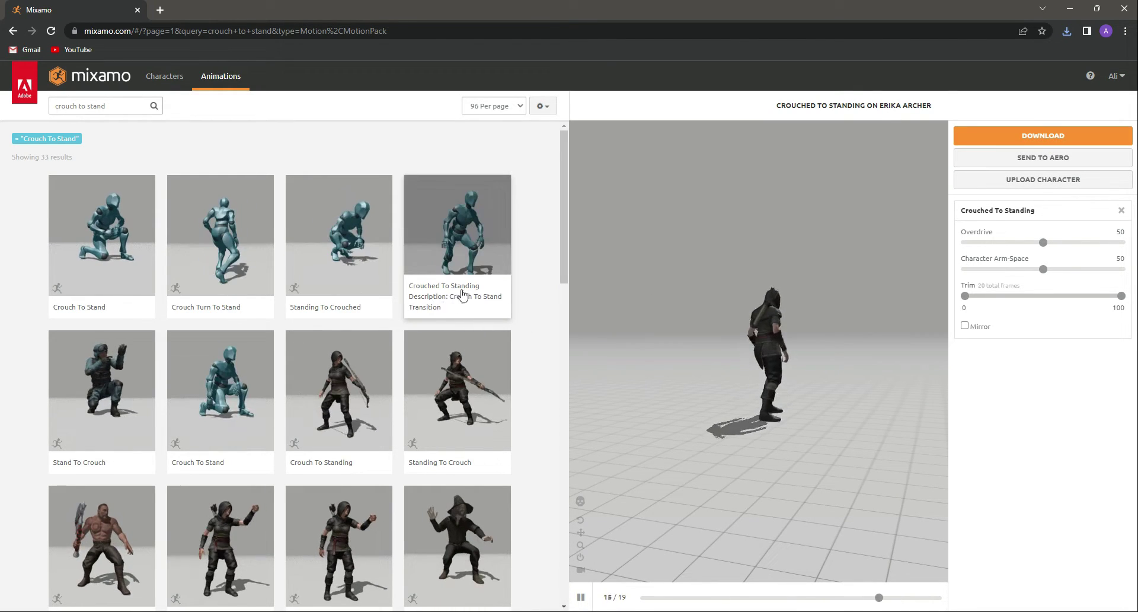
pyautogui.click(1043, 136)
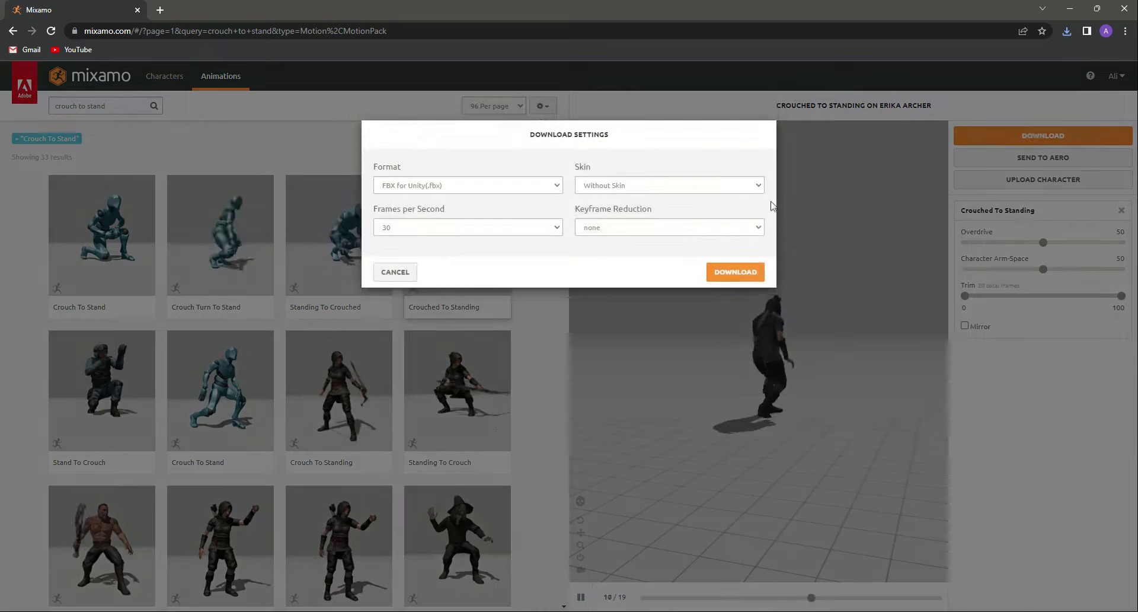
pyautogui.click(729, 271)
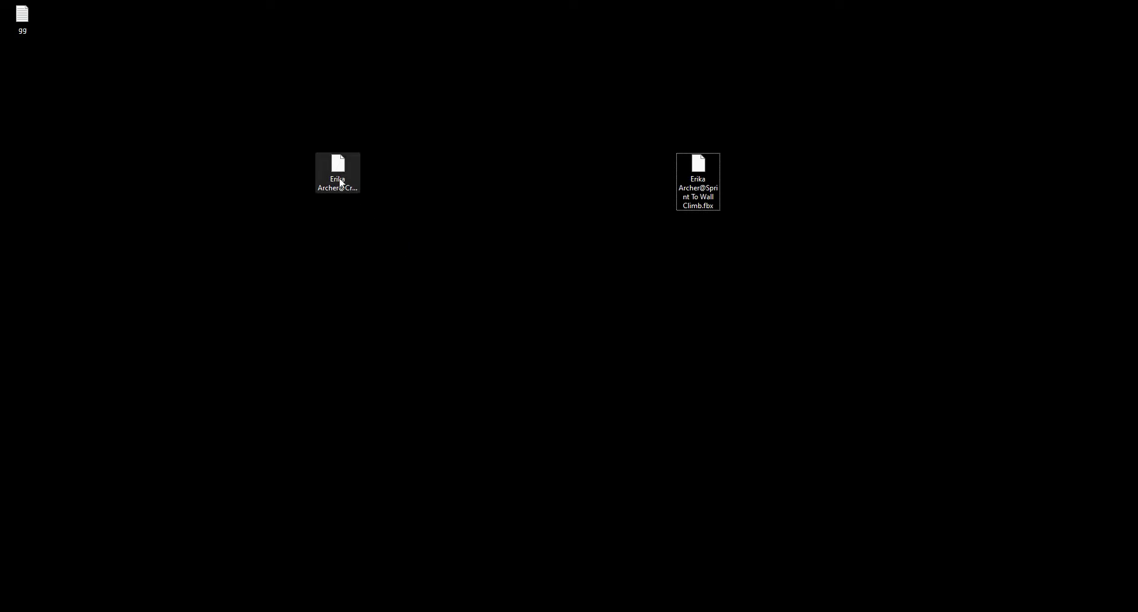
# Rename the downloaded FBX files to Stand.fbx and ClimbUp.fbx.
pyautogui.click(338, 177)
pyautogui.rightClick(339, 177)
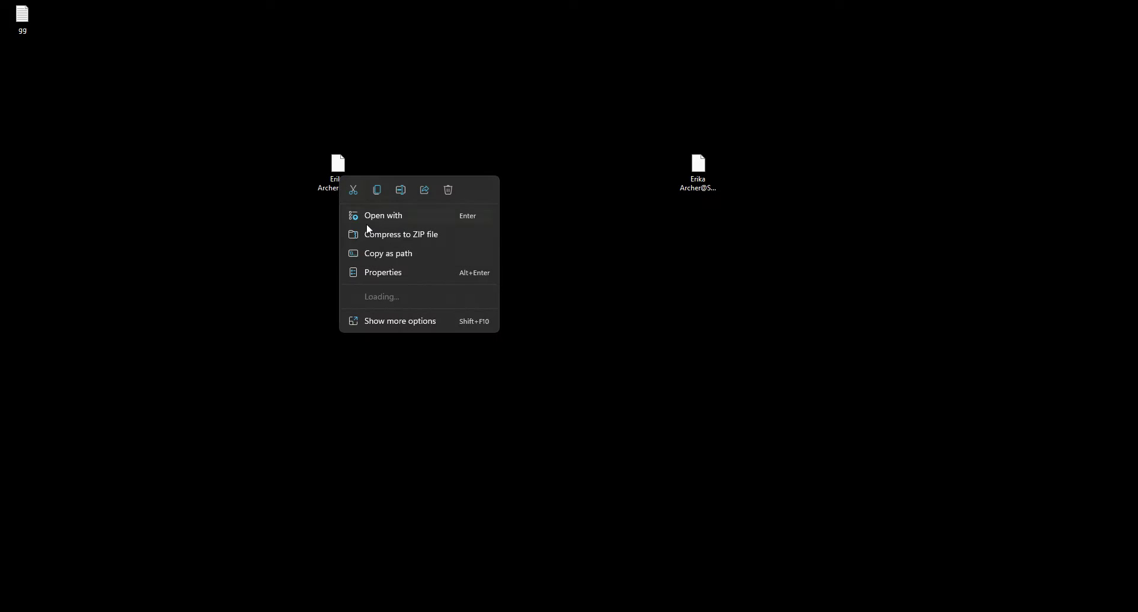
pyautogui.click(402, 190)
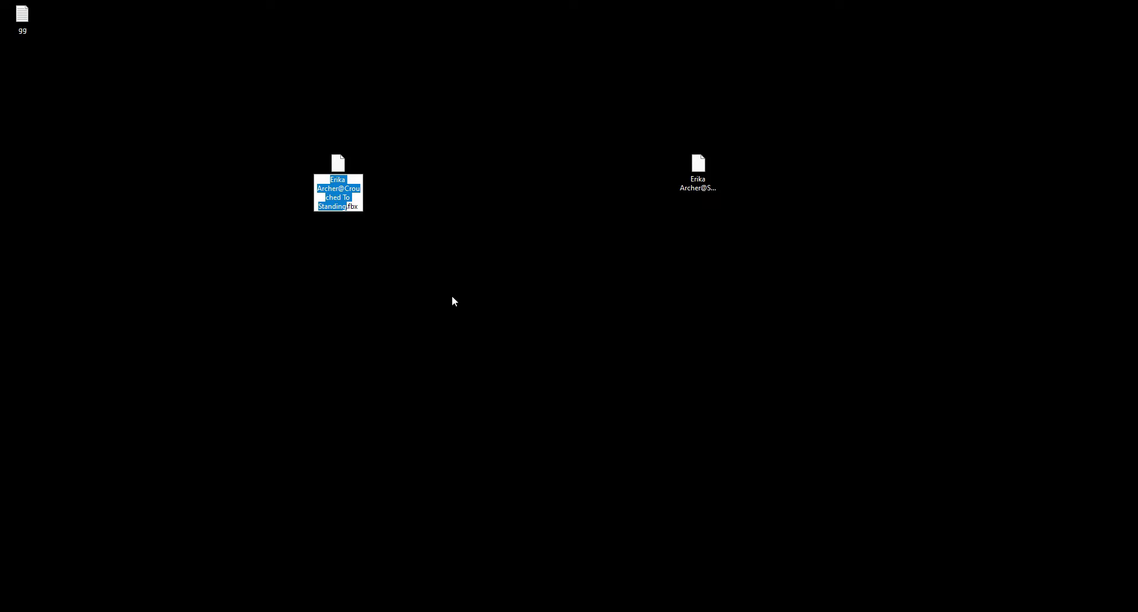
pyautogui.write('Stand')
pyautogui.press('Return')
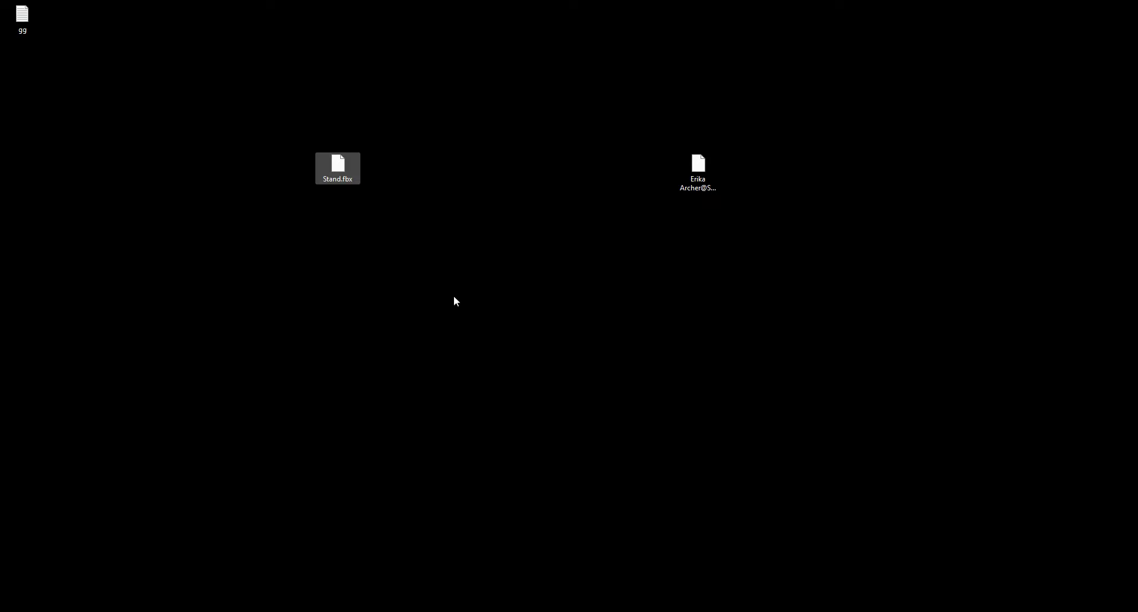
pyautogui.rightClick(696, 177)
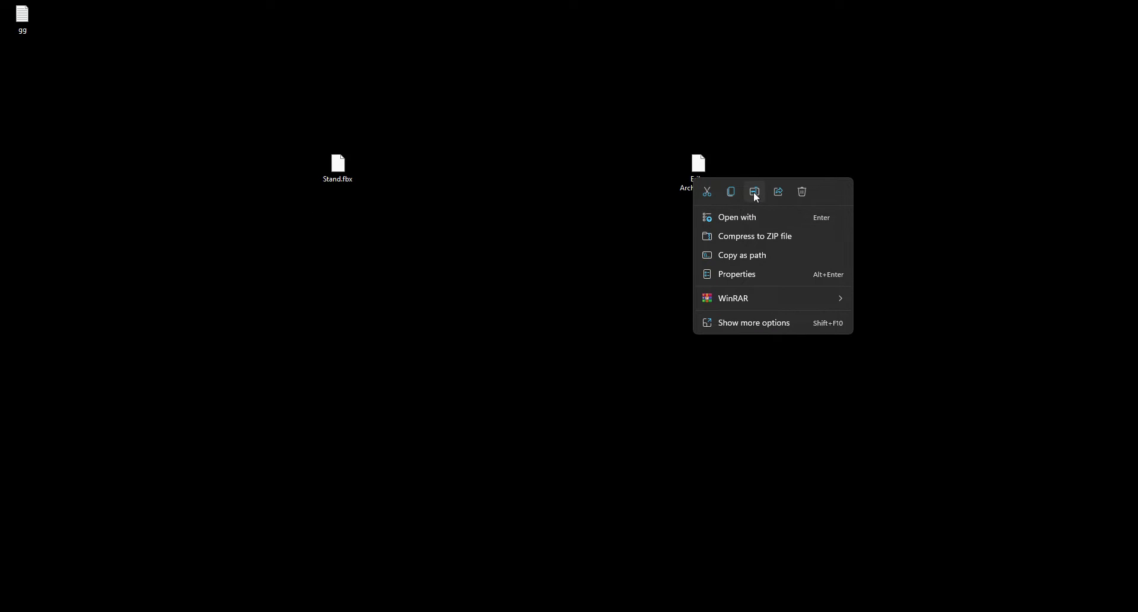
pyautogui.click(754, 192)
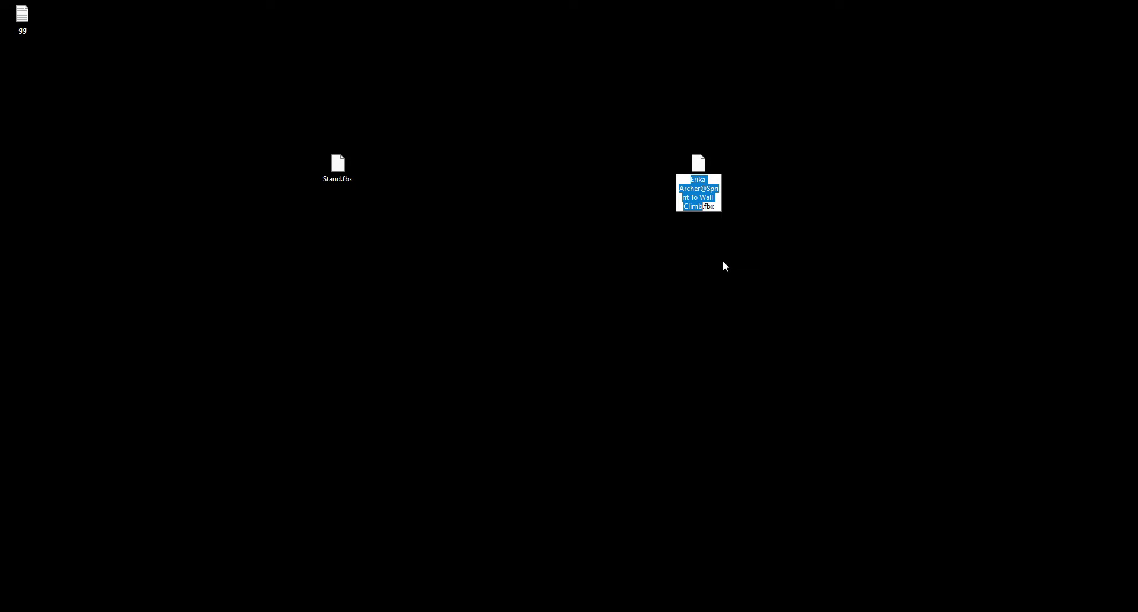
pyautogui.write('ClimbU')
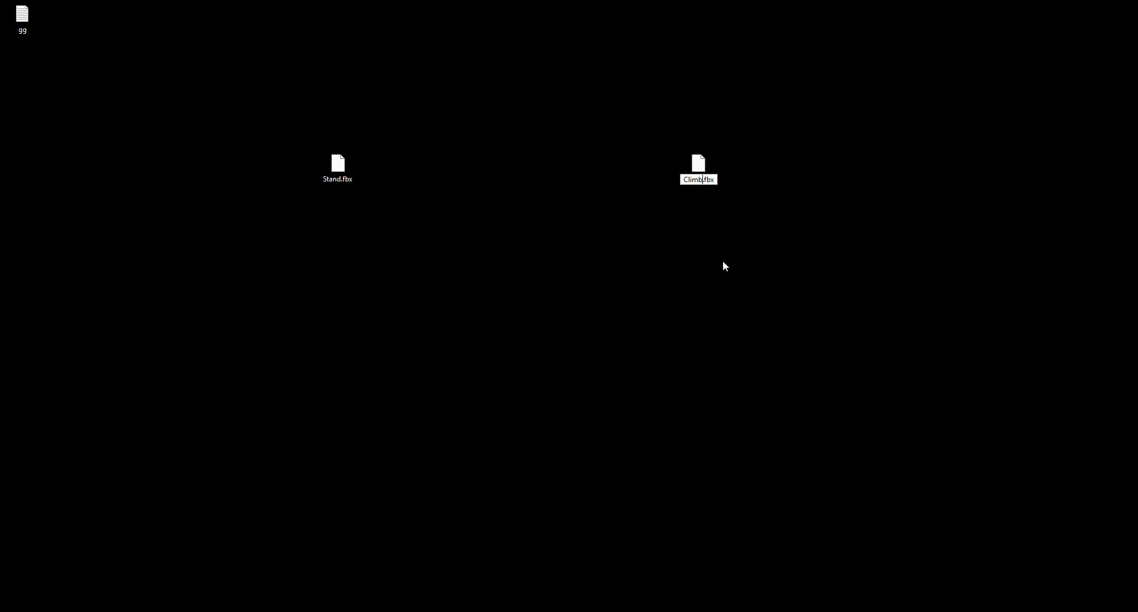
pyautogui.write('p')
pyautogui.press('Return')
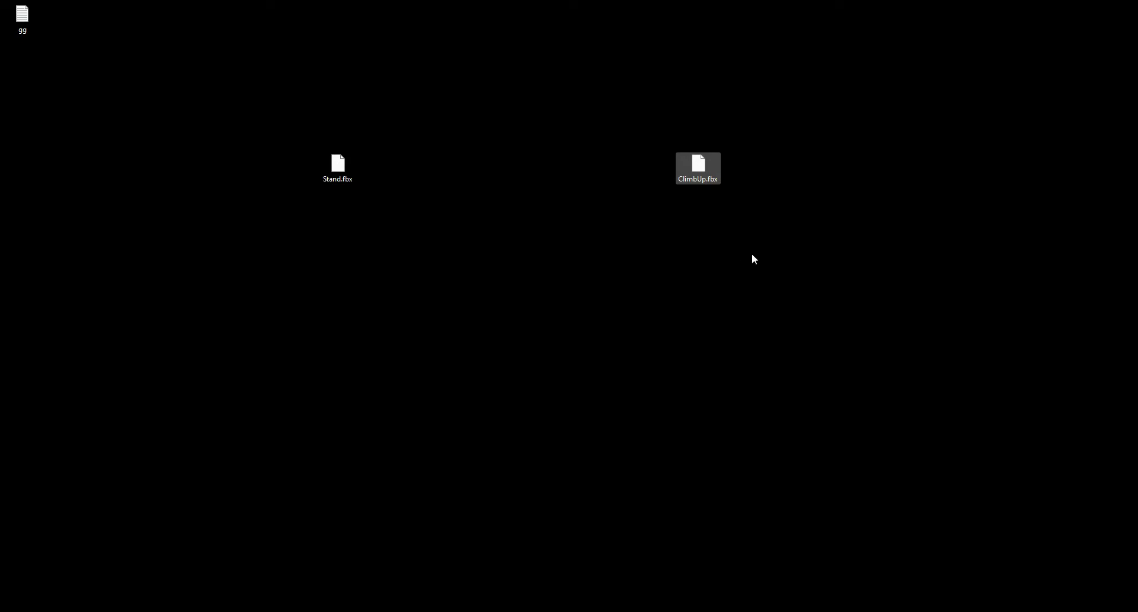
# Move ClimbUp.fbx and Stand.fbx into the project's Animations folder.
pyautogui.moveTo(937, 43); pyautogui.dragTo(292, 244)
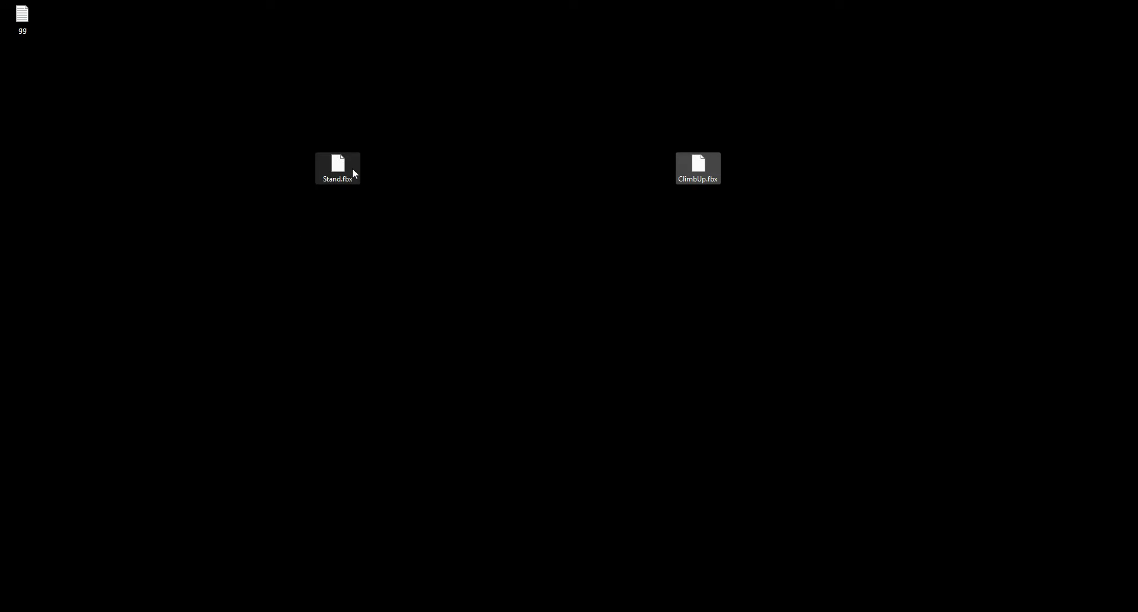
pyautogui.hotkey('ctrl', 'x')
pyautogui.click(574, 610)
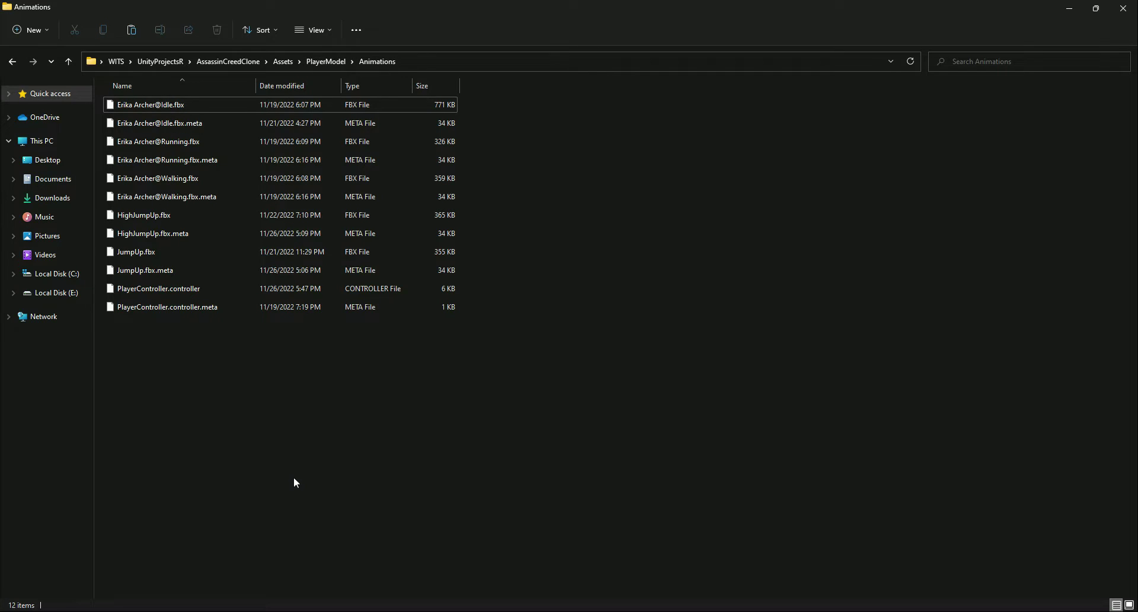
pyautogui.hotkey('ctrl', 'v')
pyautogui.click(460, 376)
pyautogui.hotkey('alt', 'Tab')
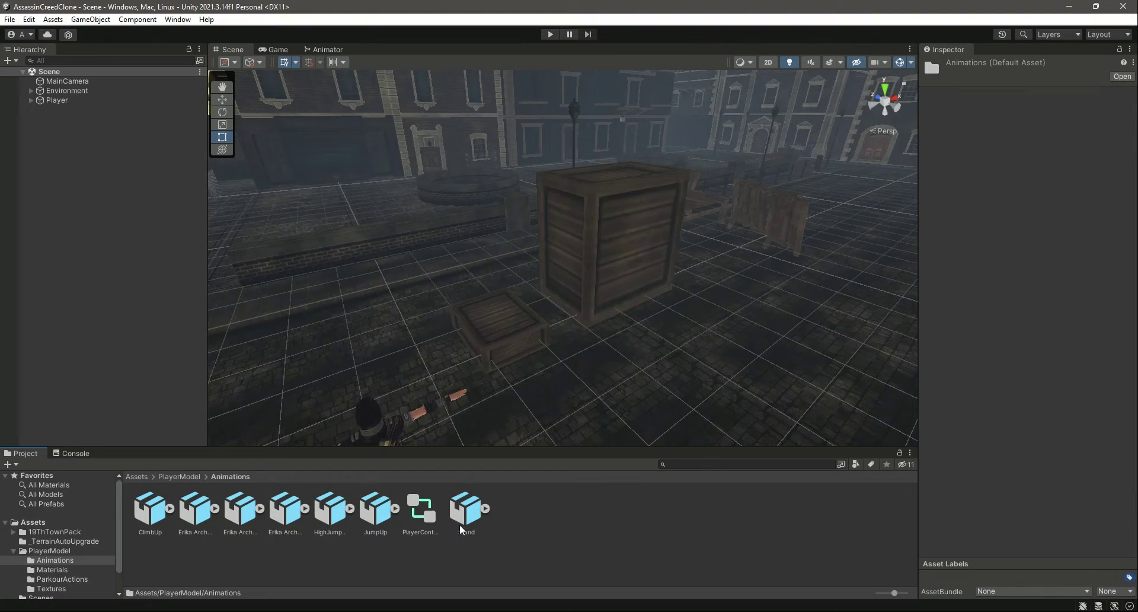
# Set ClimbUp's rig to Humanoid, copying the avatar from Erika ArcherAvatar, and apply.
pyautogui.click(151, 510)
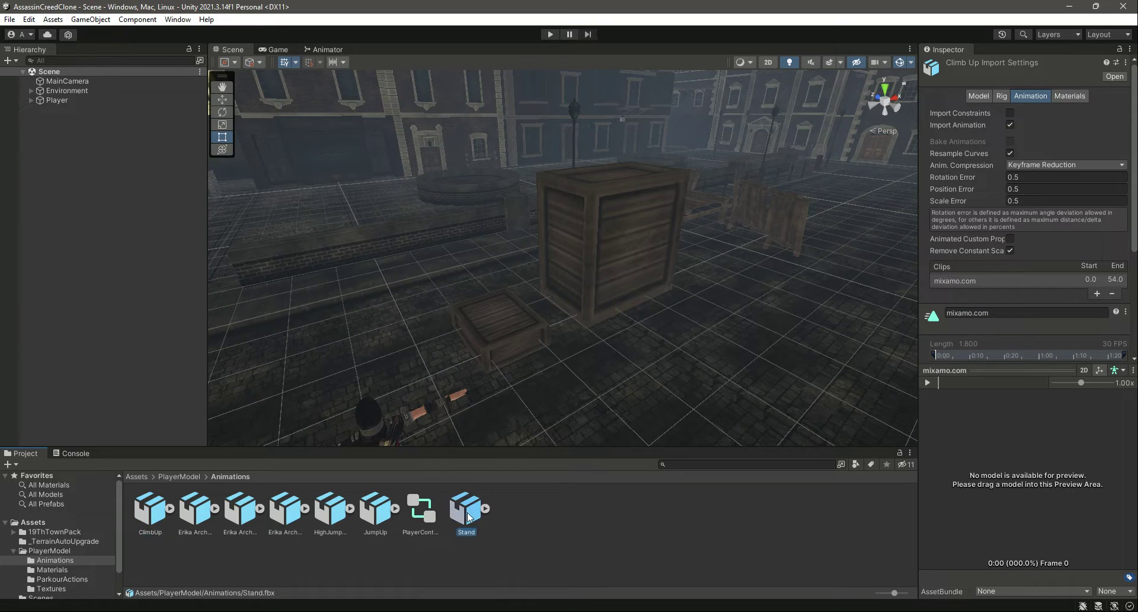
pyautogui.click(1004, 96)
pyautogui.click(1044, 165)
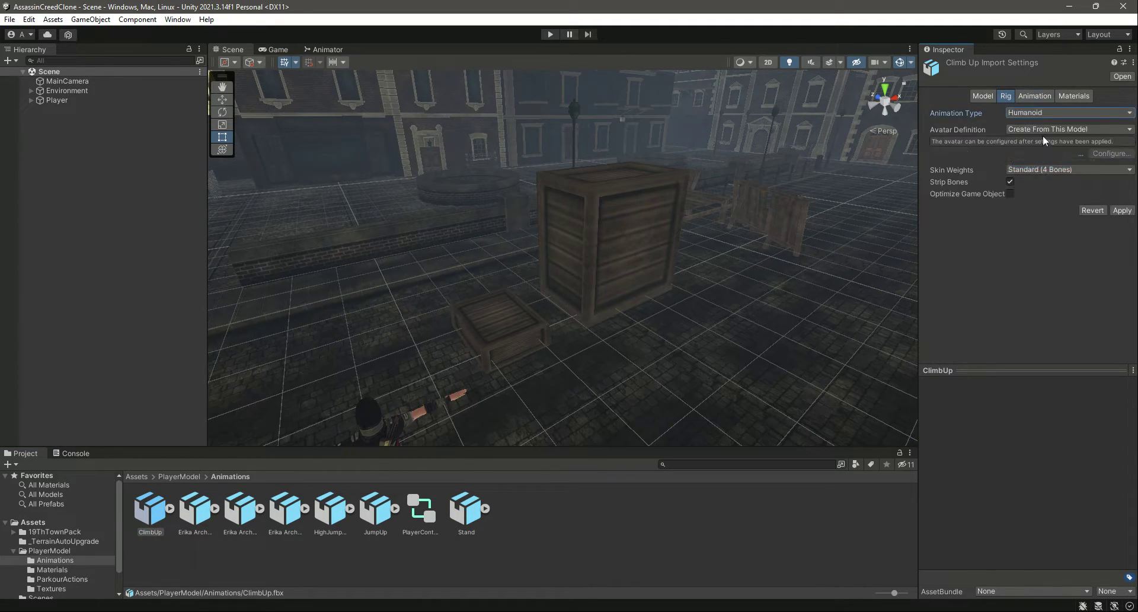
pyautogui.click(1047, 170)
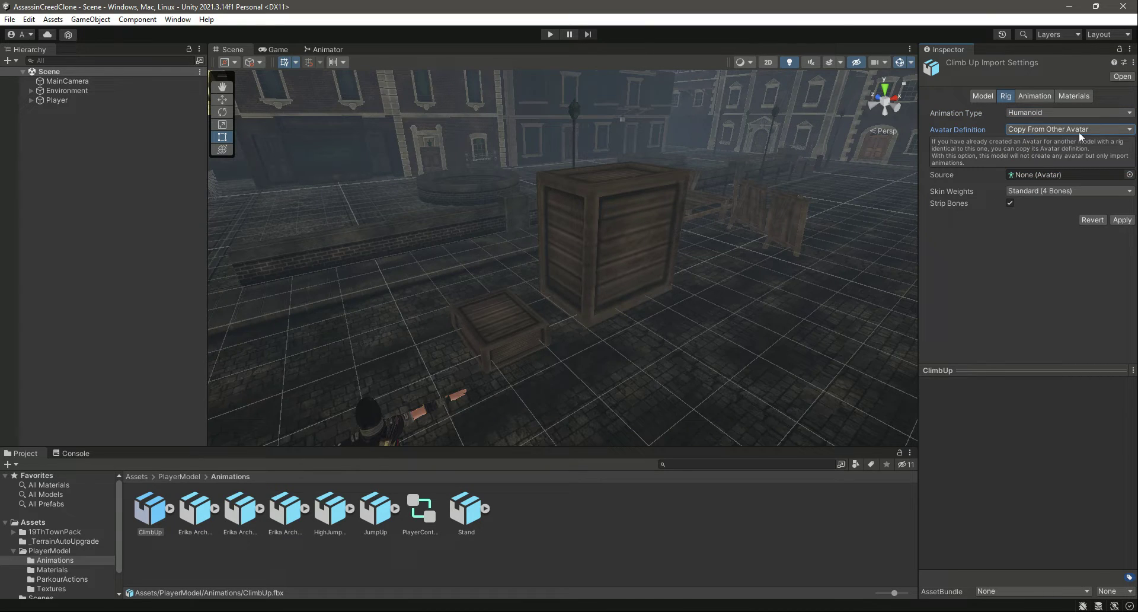
pyautogui.click(1129, 175)
pyautogui.write('eric')
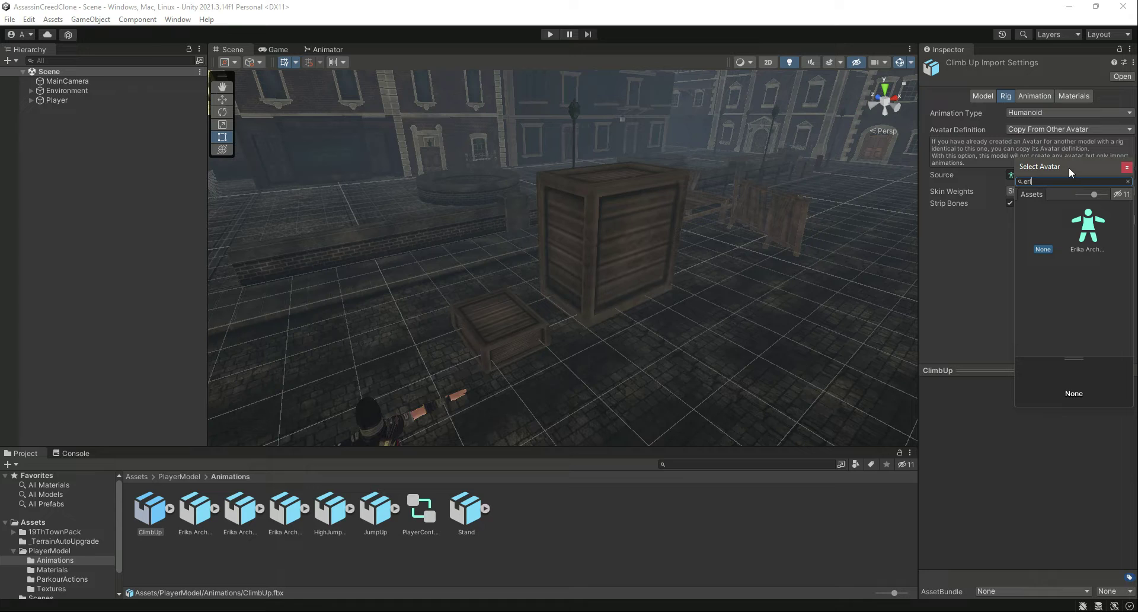
pyautogui.doubleClick(1087, 233)
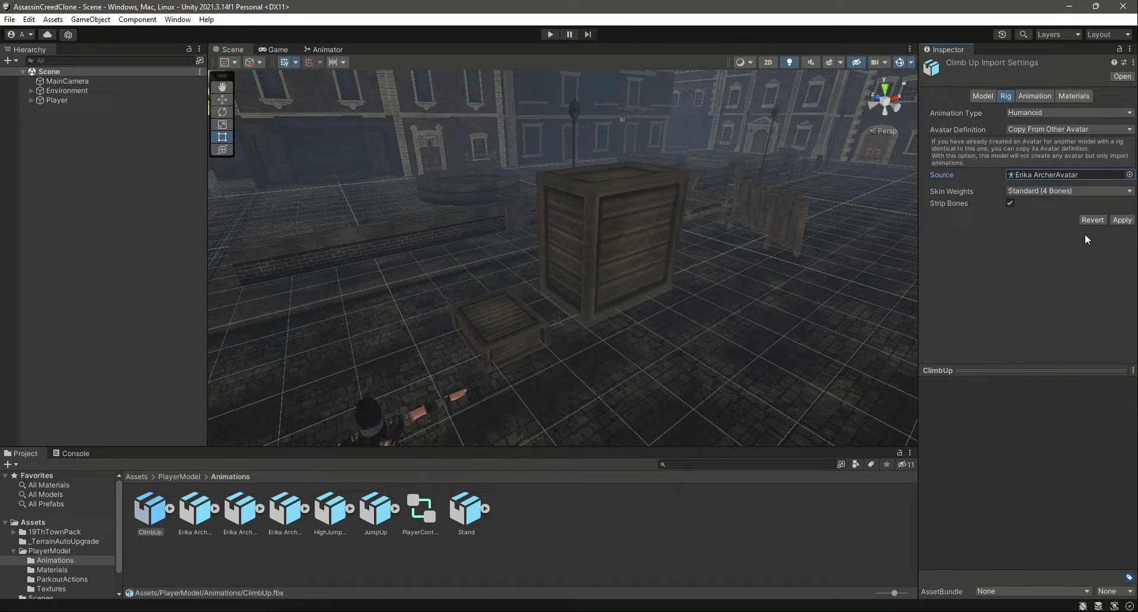
pyautogui.click(1124, 222)
# Preview the ClimbUp clip on a character model in the Animation import settings.
pyautogui.click(1041, 96)
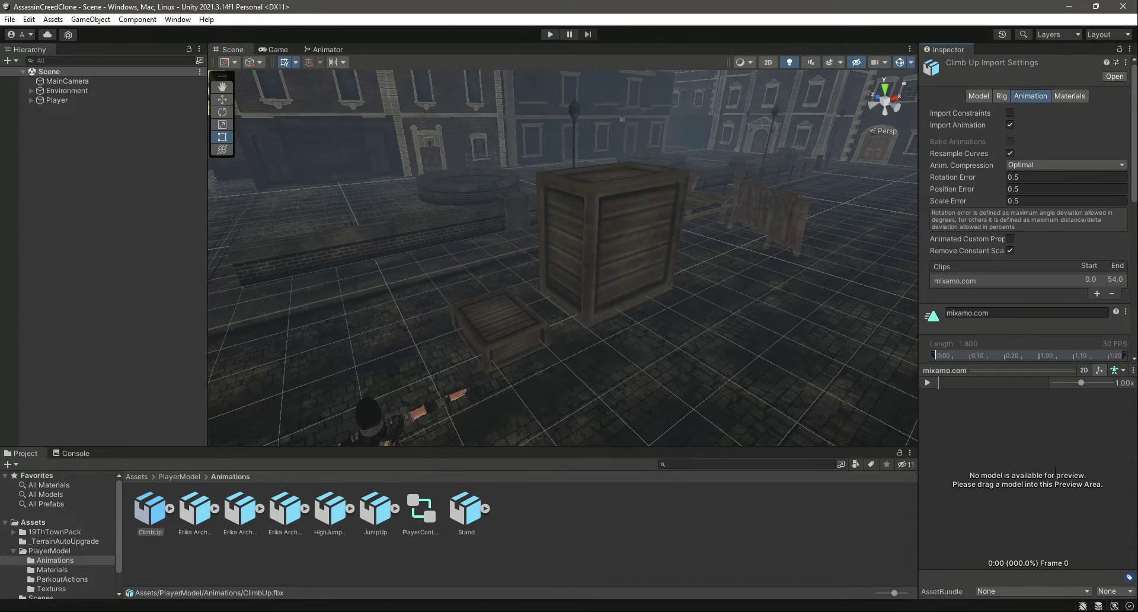
pyautogui.moveTo(947, 473); pyautogui.dragTo(973, 434)
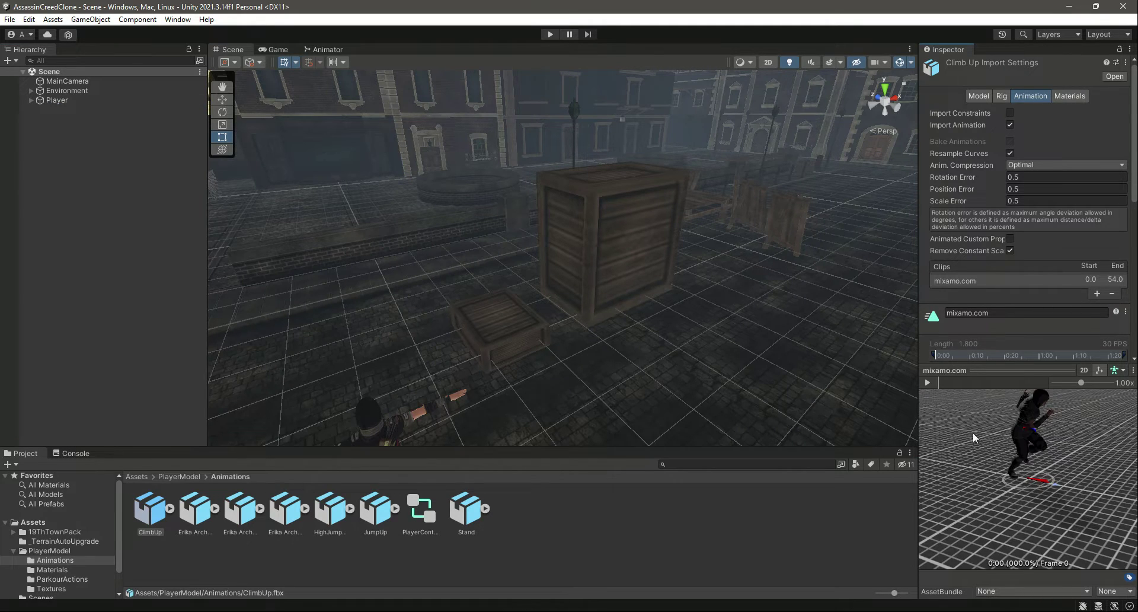
pyautogui.moveTo(988, 370); pyautogui.dragTo(988, 408)
pyautogui.scroll(-8, 1030, 226)
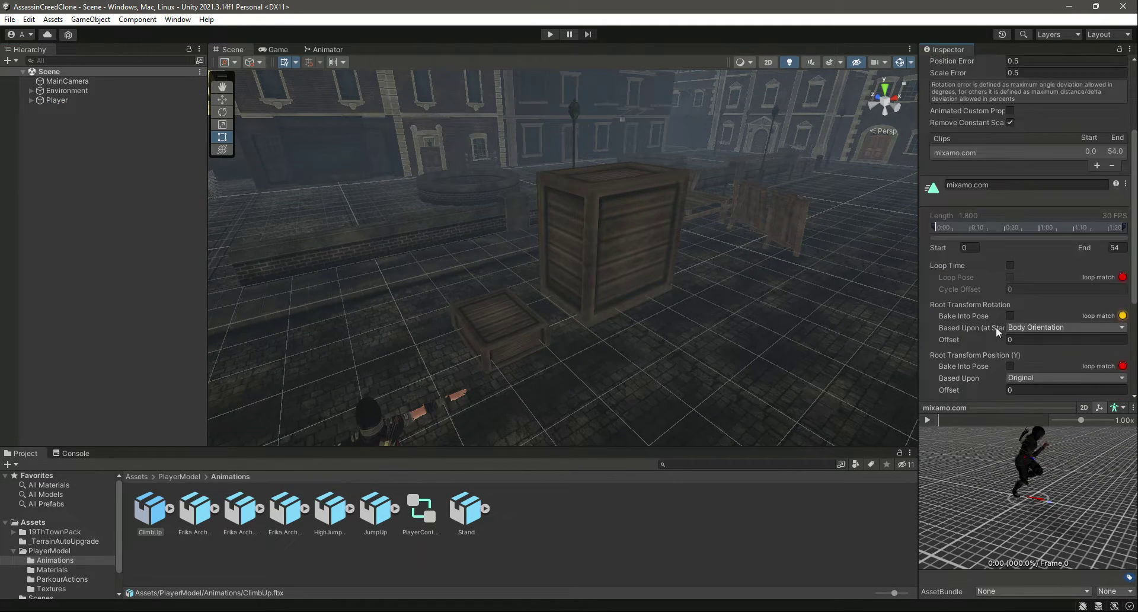
pyautogui.click(927, 420)
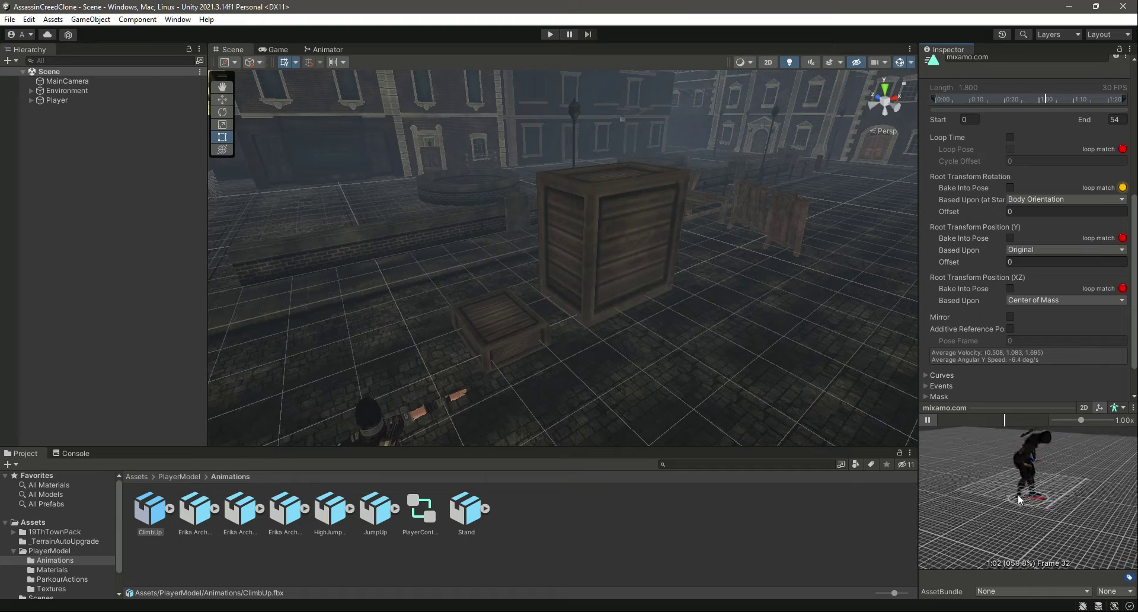
pyautogui.moveTo(1060, 487); pyautogui.dragTo(1018, 424)
# Bake ClimbUp's root rotation into the pose, based upon Original, and check the preview.
pyautogui.click(399, 530)
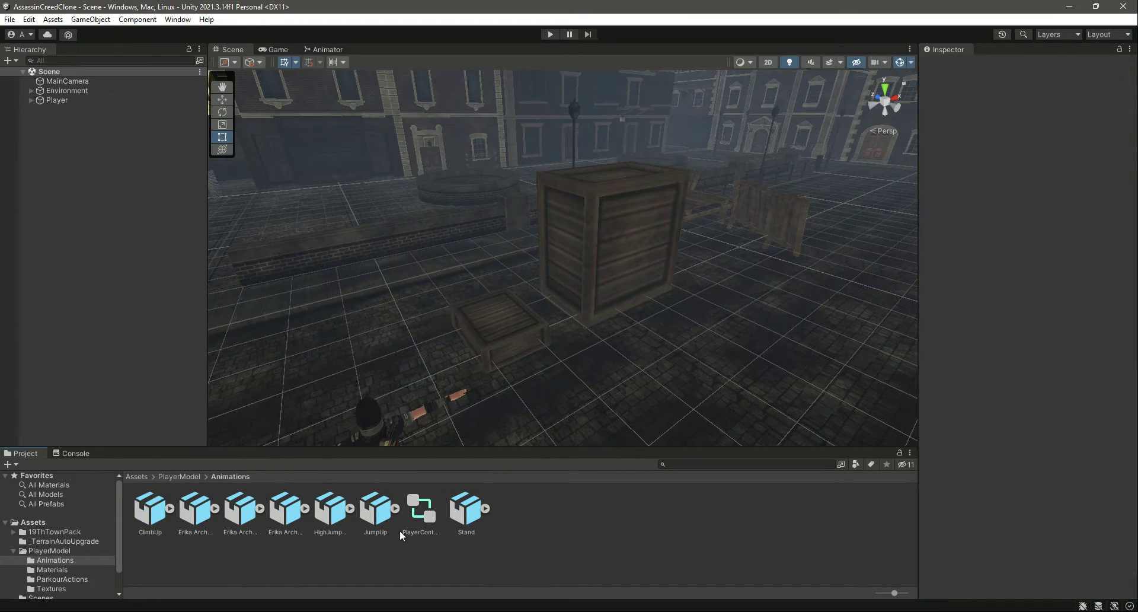
pyautogui.click(149, 515)
pyautogui.scroll(-5, 1023, 250)
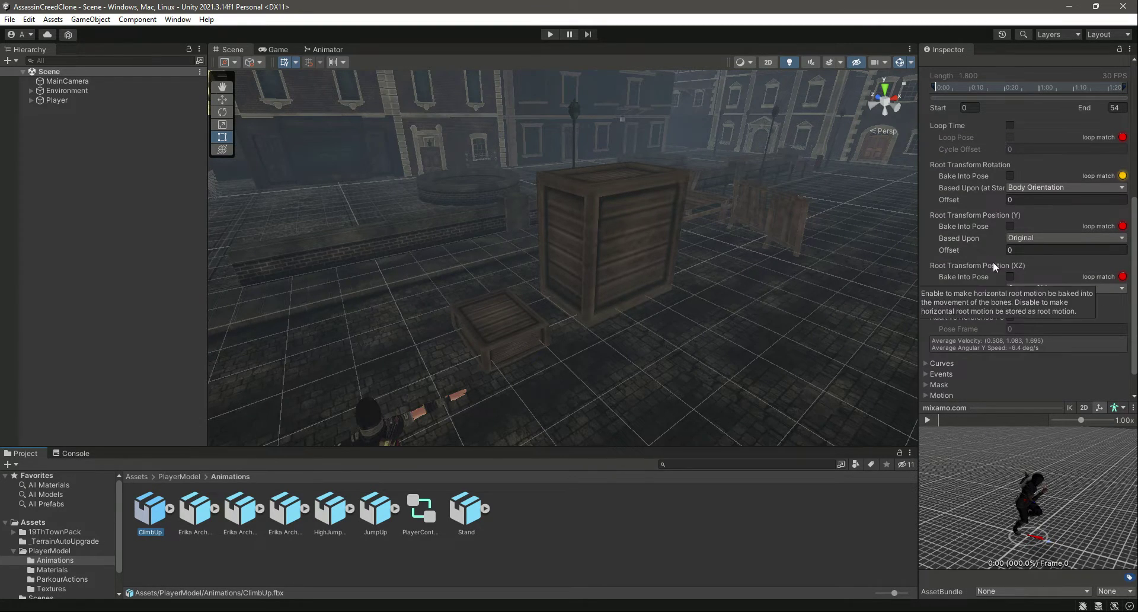
pyautogui.click(1043, 202)
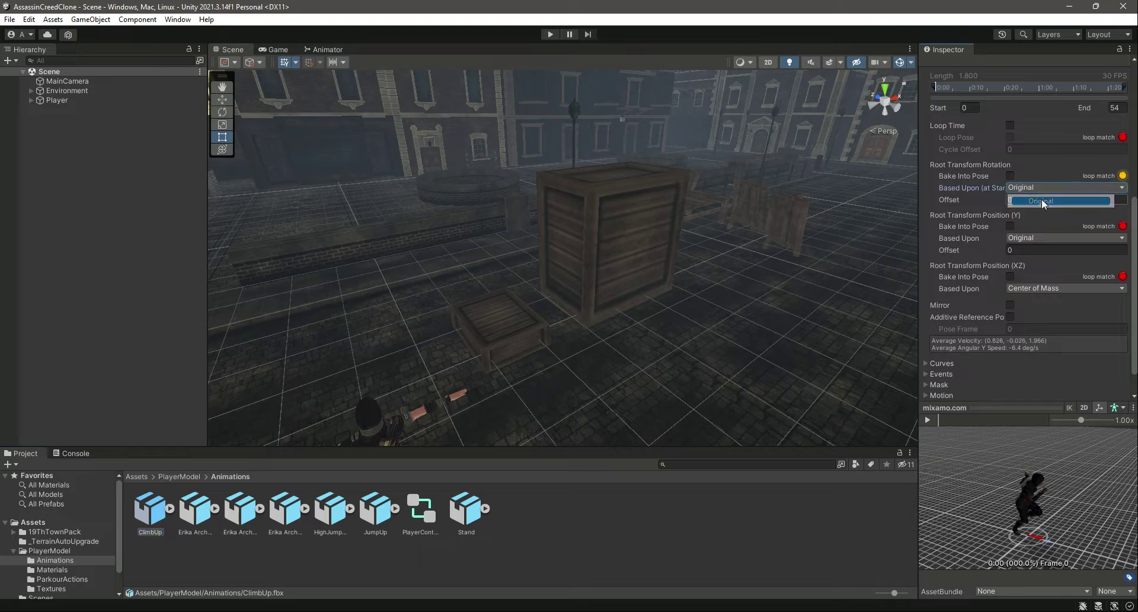
pyautogui.click(1010, 176)
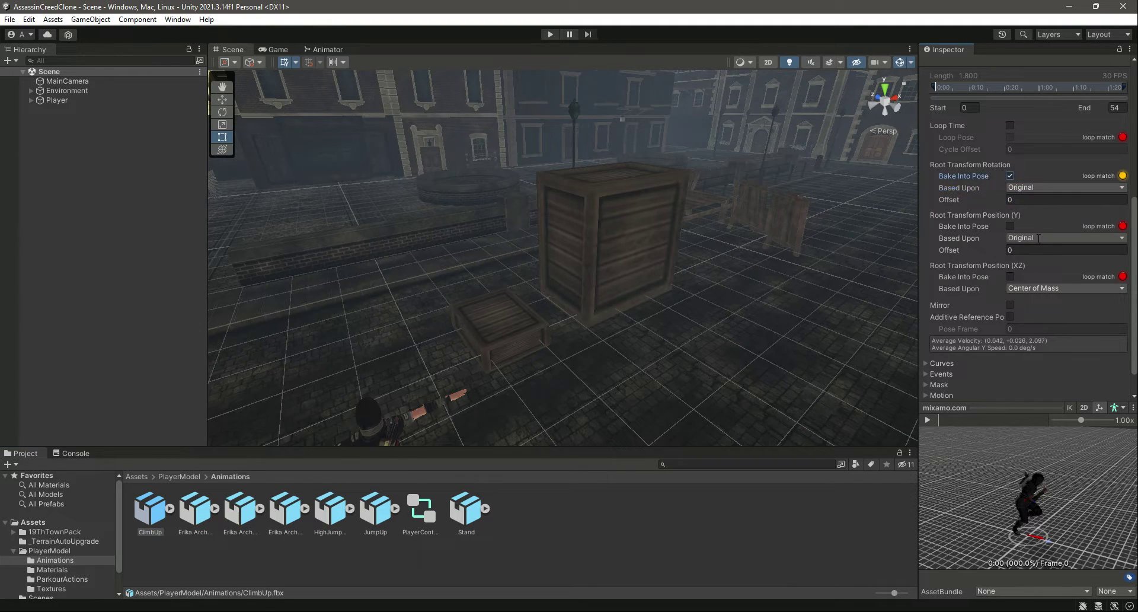
pyautogui.scroll(-2, 1079, 355)
pyautogui.click(927, 420)
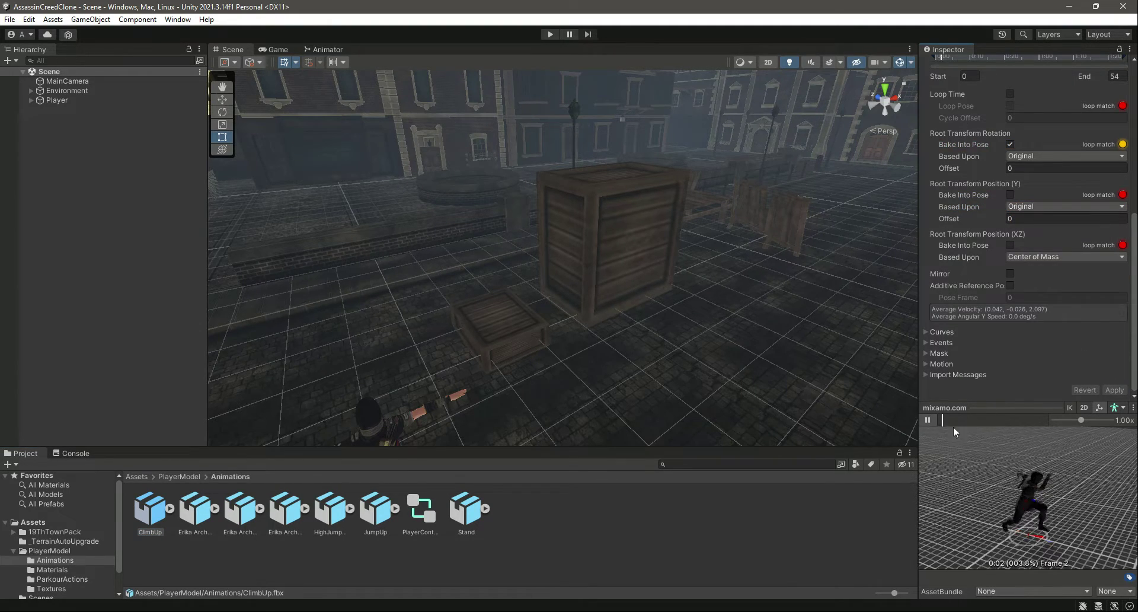
pyautogui.moveTo(986, 487); pyautogui.dragTo(1050, 480)
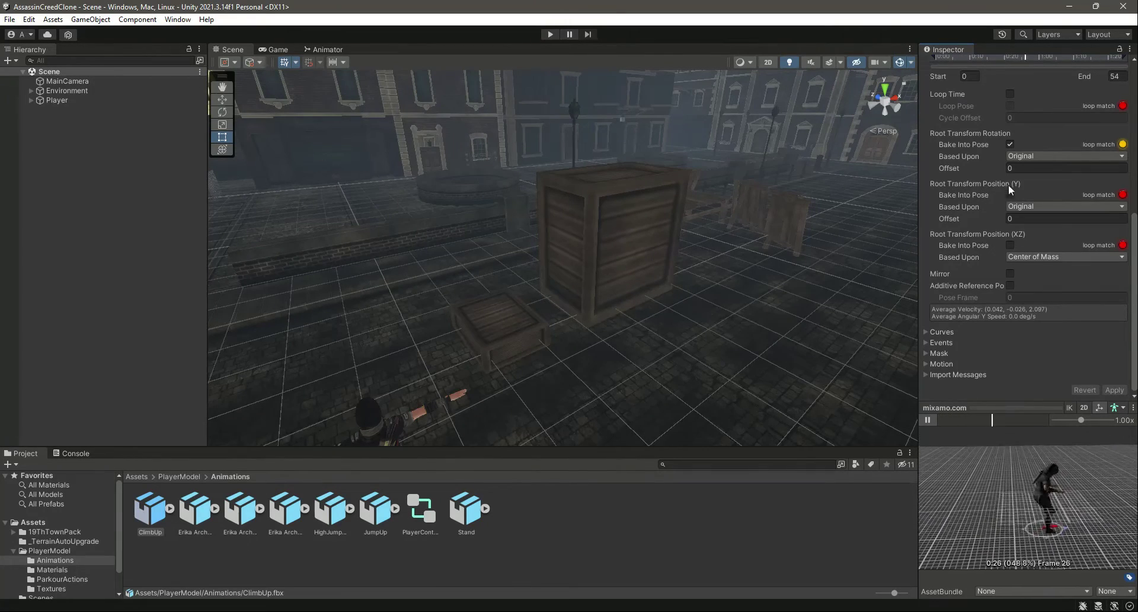
# Base ClimbUp's root Y position on Feet, apply, and review the result in the preview.
pyautogui.click(1026, 207)
pyautogui.click(1035, 244)
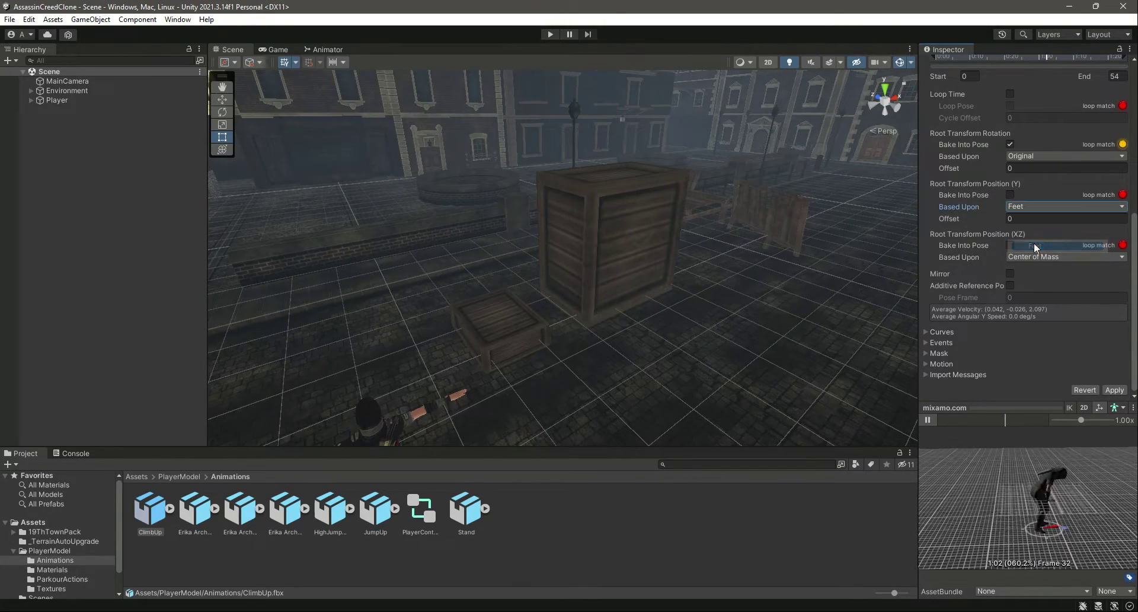
pyautogui.click(1113, 390)
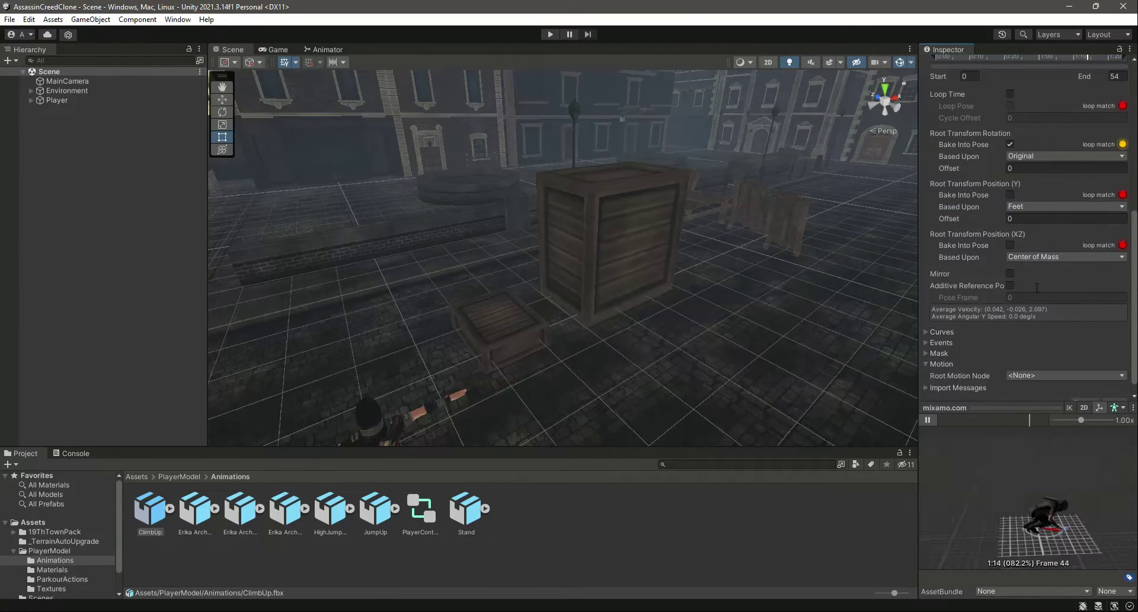
pyautogui.scroll(3, 1065, 296)
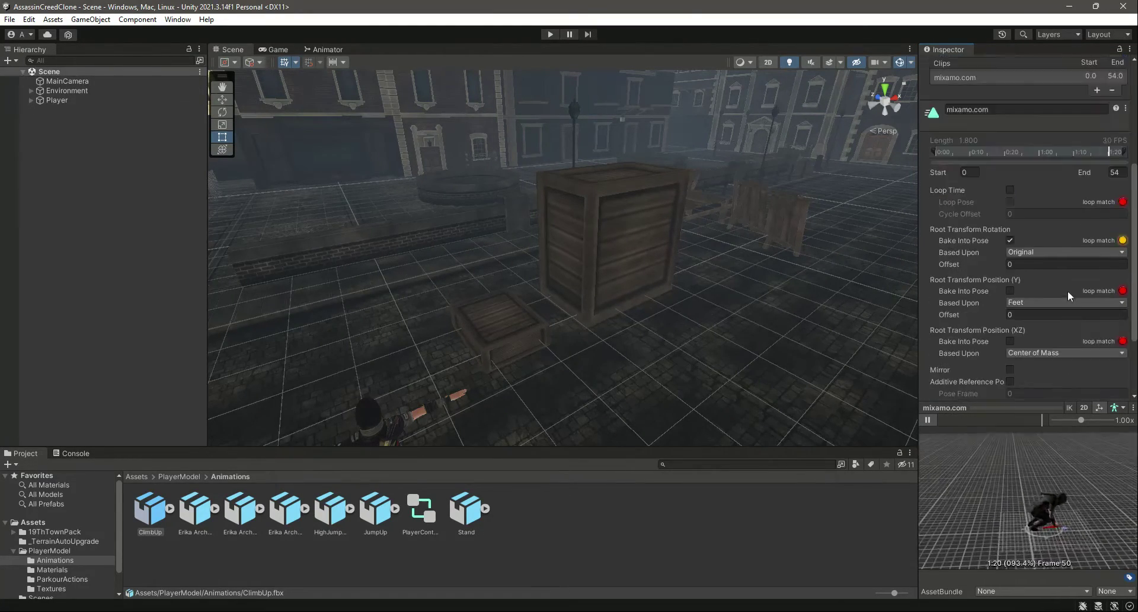
pyautogui.click(696, 519)
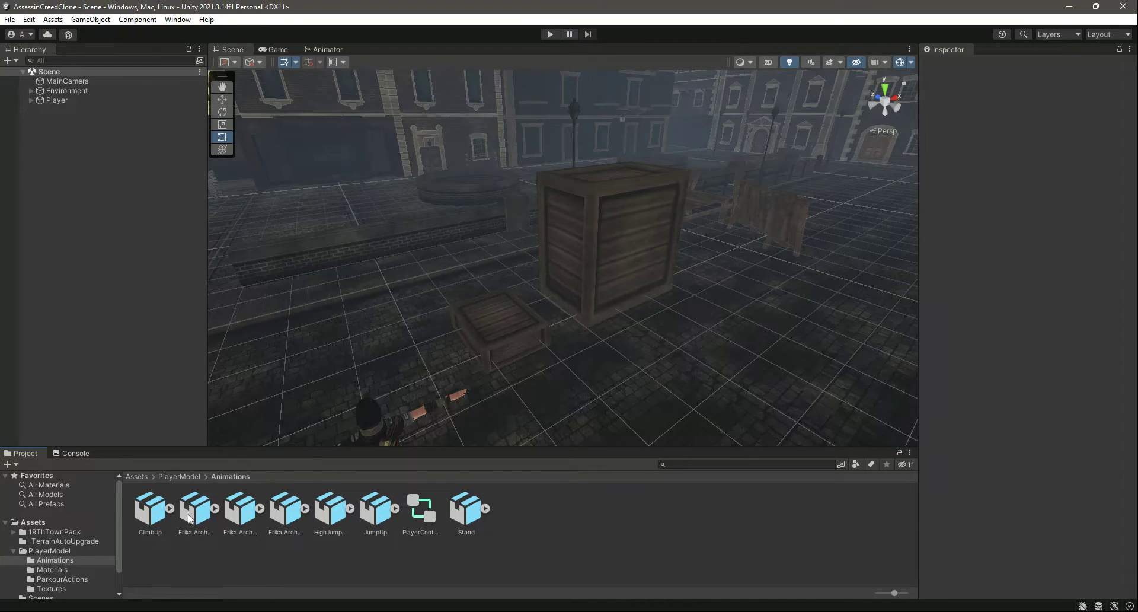
pyautogui.click(152, 511)
pyautogui.scroll(-3, 974, 266)
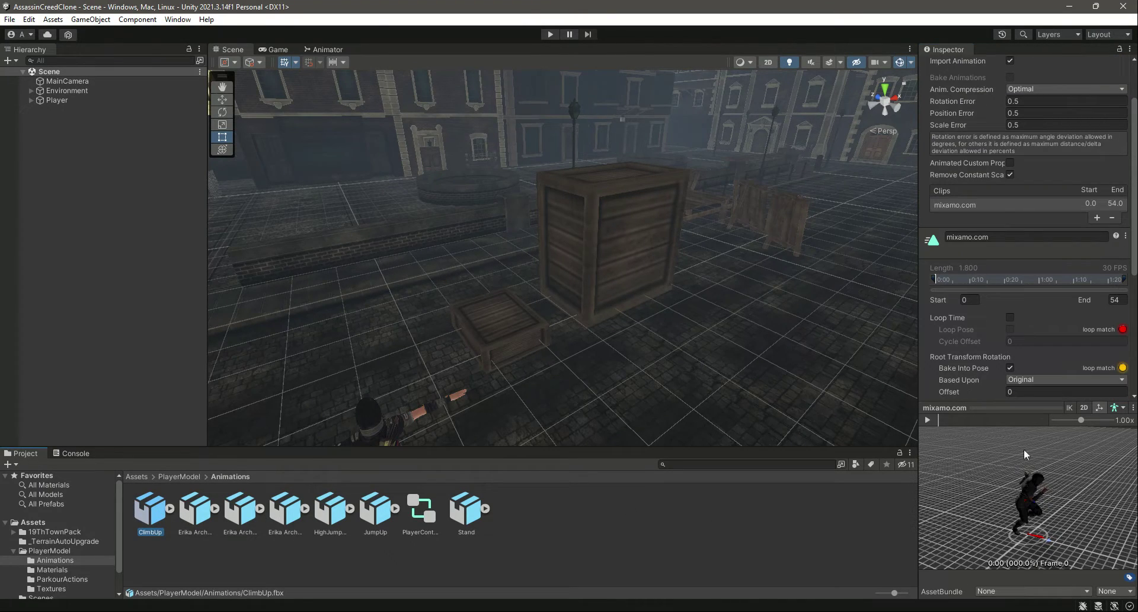
pyautogui.moveTo(972, 475); pyautogui.dragTo(956, 470)
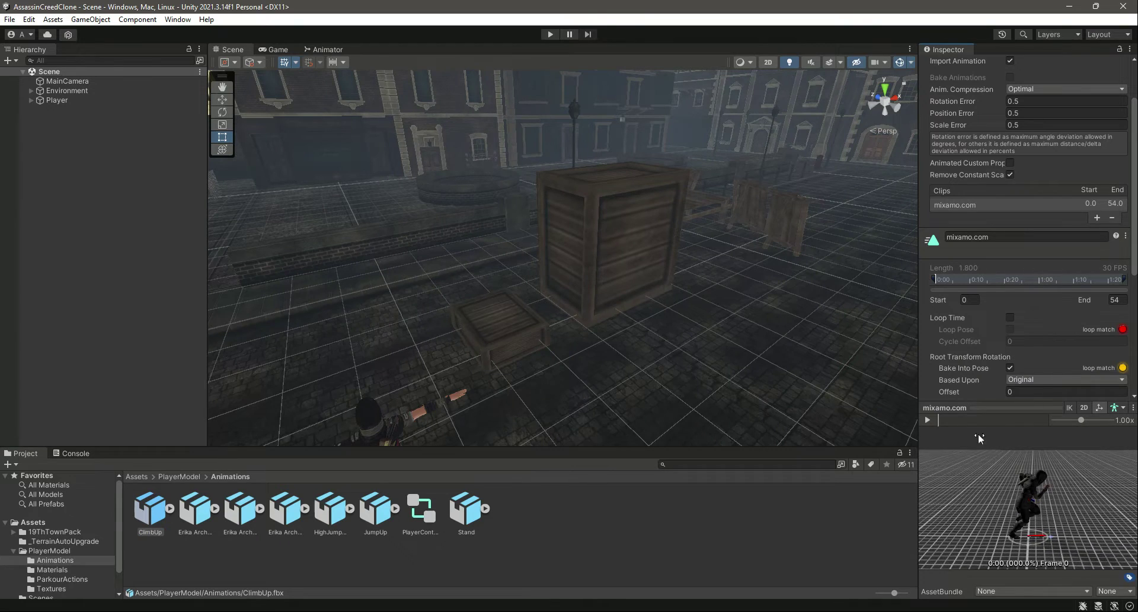